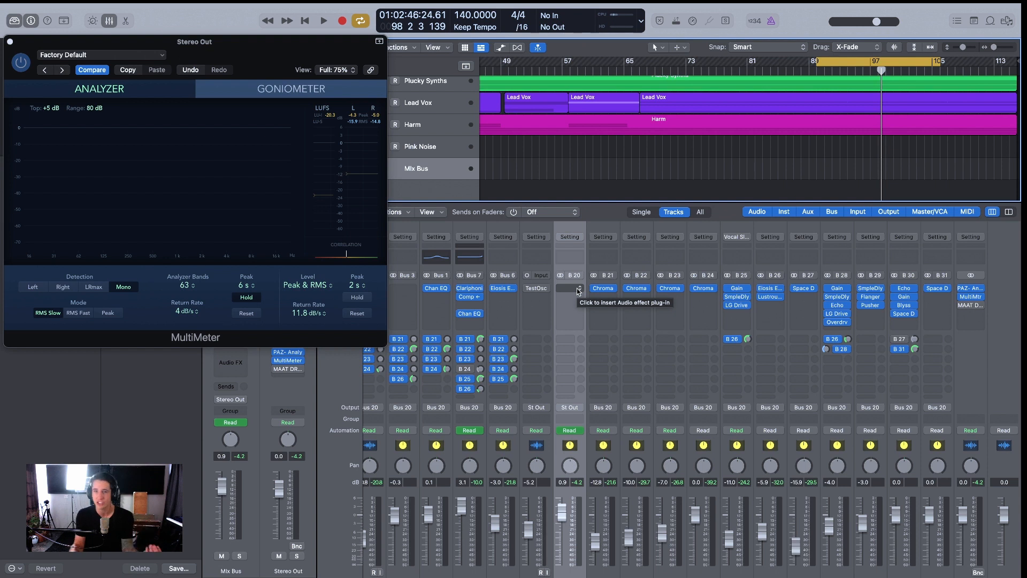
Insert a stereo Phat FX on the Mix Bus and turn off its Bass Enhancer and Compressor sections
click(578, 289)
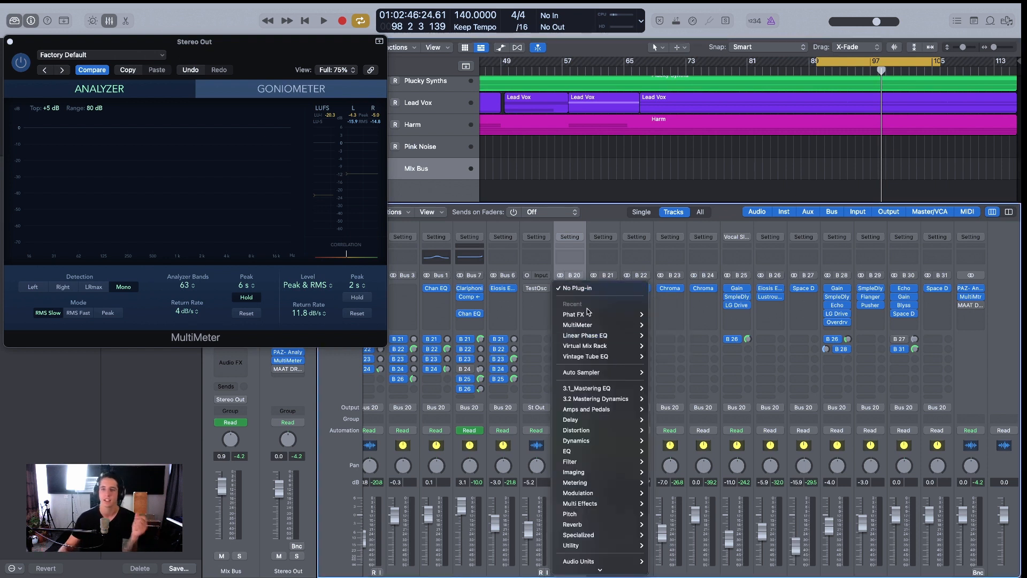
mouse_move(588, 314)
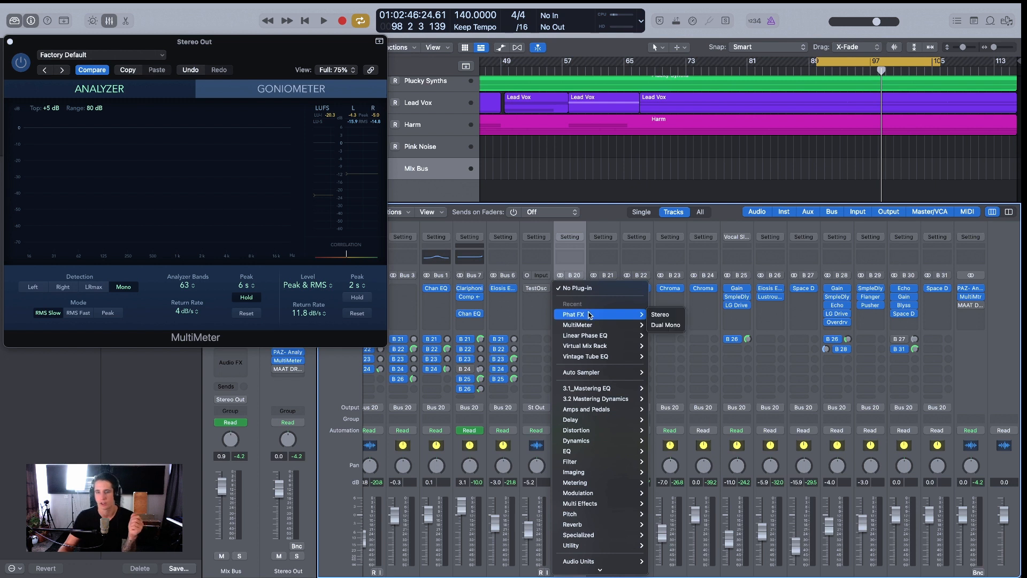
click(669, 317)
drag(678, 161, 653, 169)
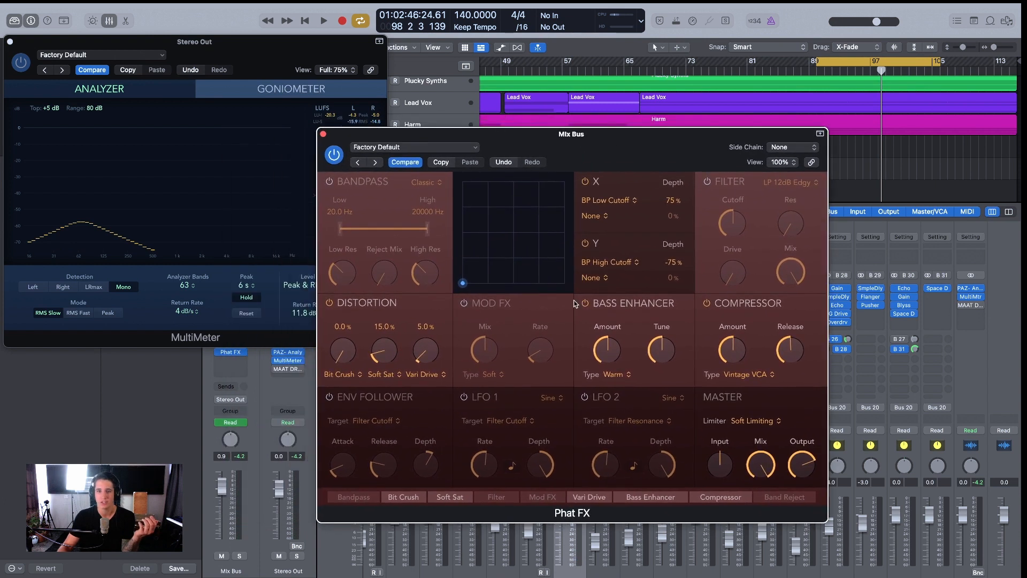
click(707, 303)
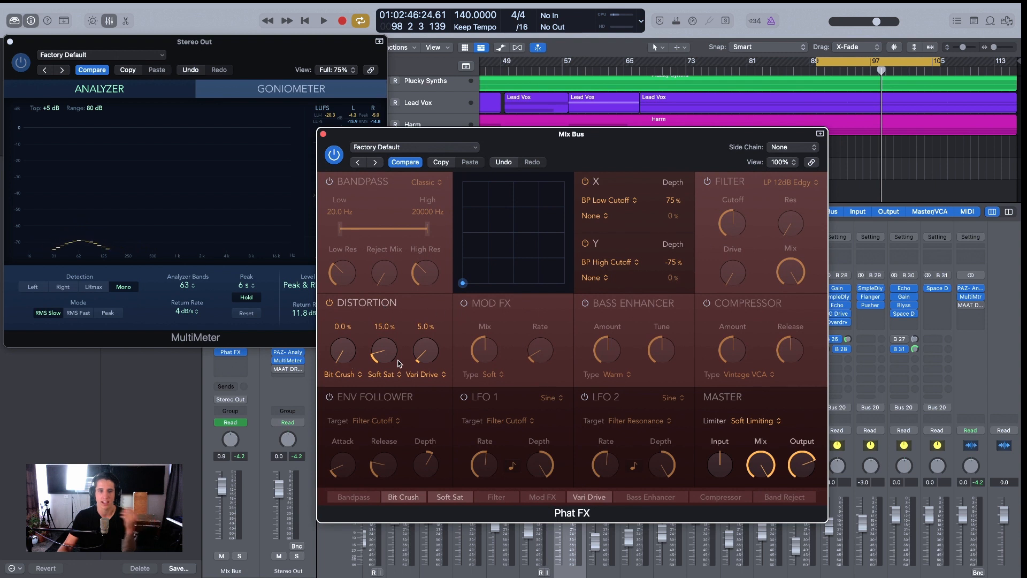
Change the first Phat FX distortion type to Tube and the third to Exciter
click(357, 381)
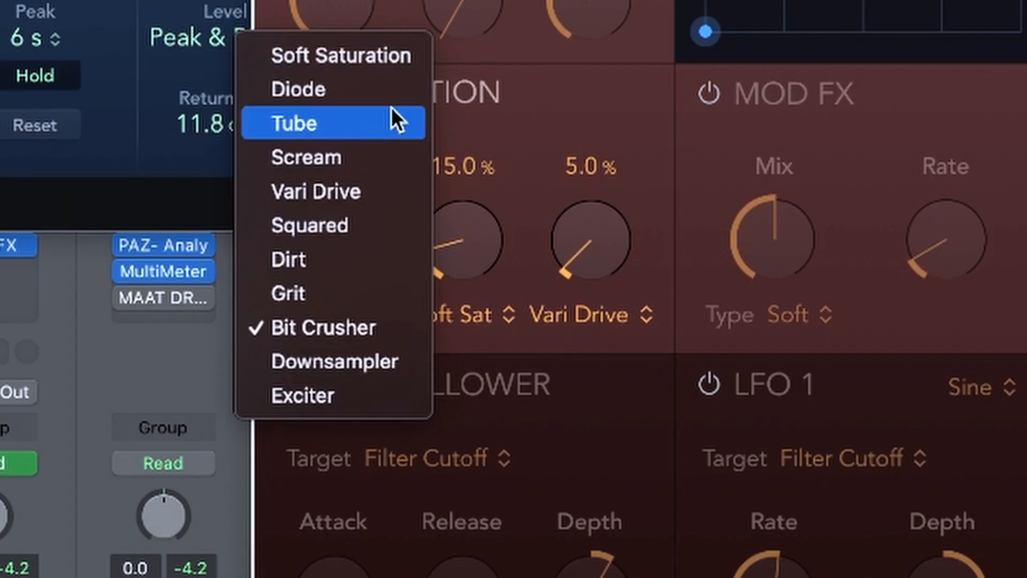
click(390, 110)
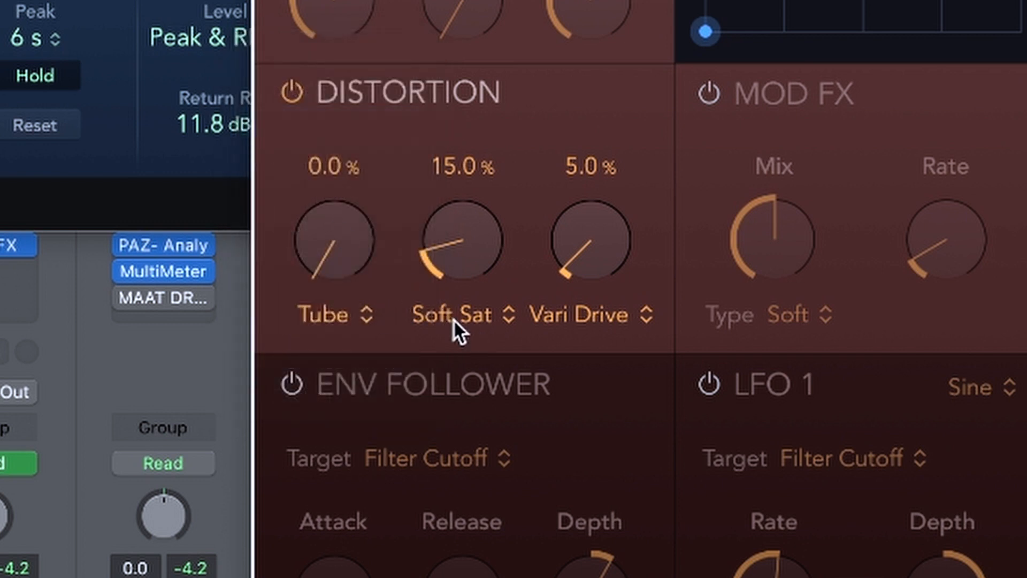
click(589, 325)
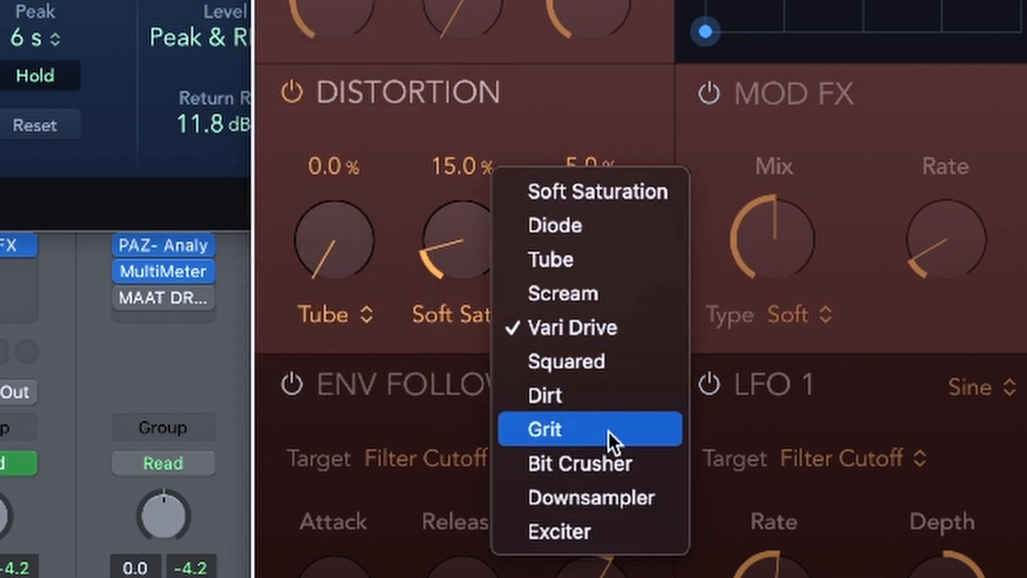
click(613, 530)
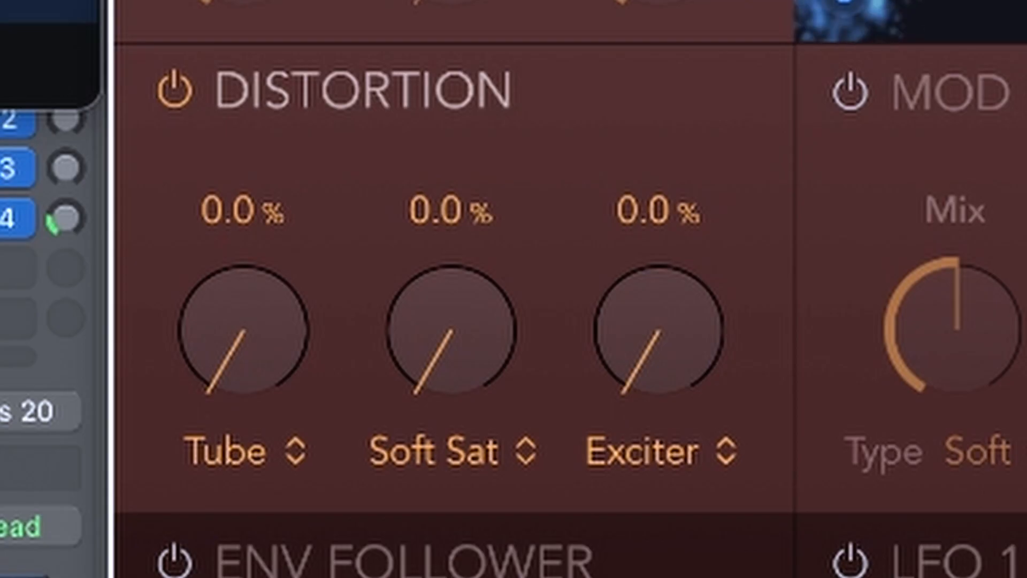
Set the Phat FX distortion amounts to Tube 0.9%, Soft Sat 15.4% and Exciter 3.4%
drag(681, 283, 684, 256)
drag(440, 318, 458, 387)
drag(637, 344, 662, 418)
drag(210, 278, 259, 361)
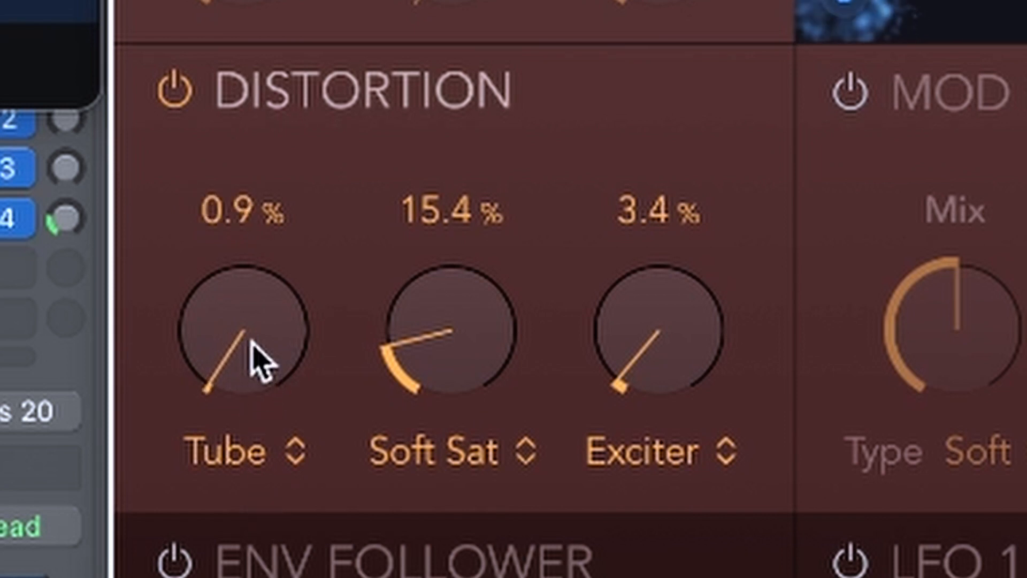
Compare the mix with the Phat FX Distortion section switched off and back on
click(183, 100)
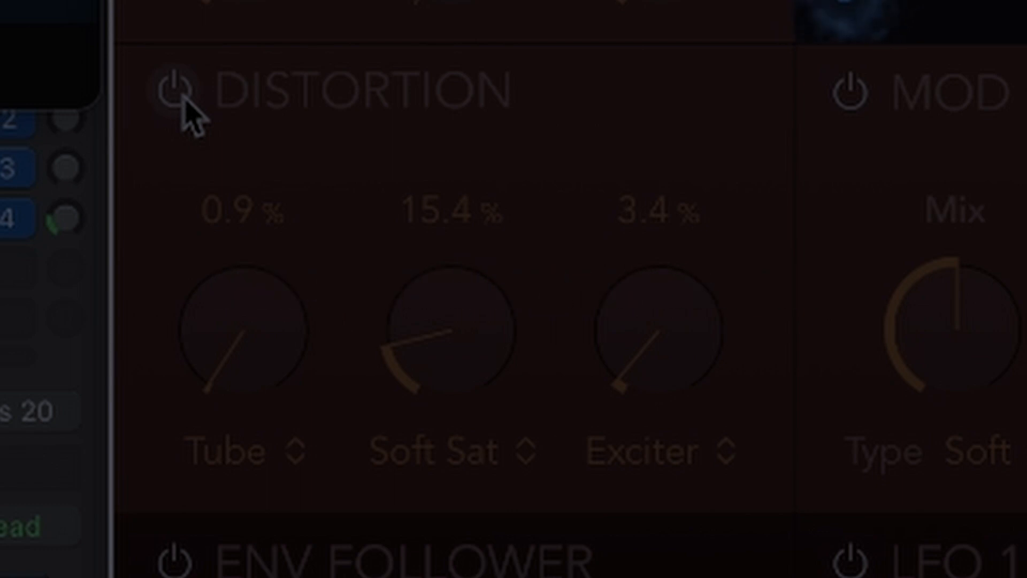
click(183, 100)
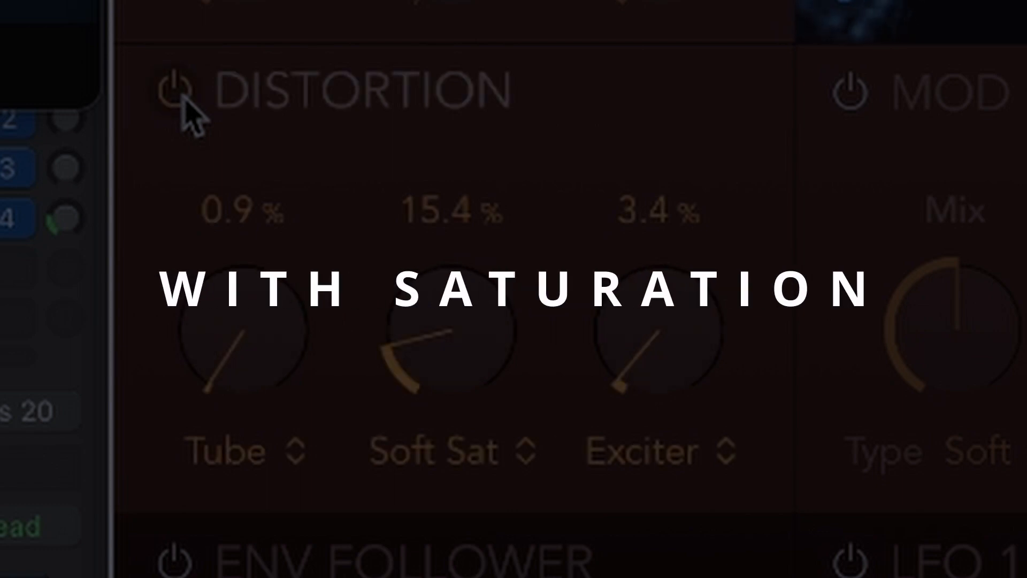
drag(183, 1, 181, 0)
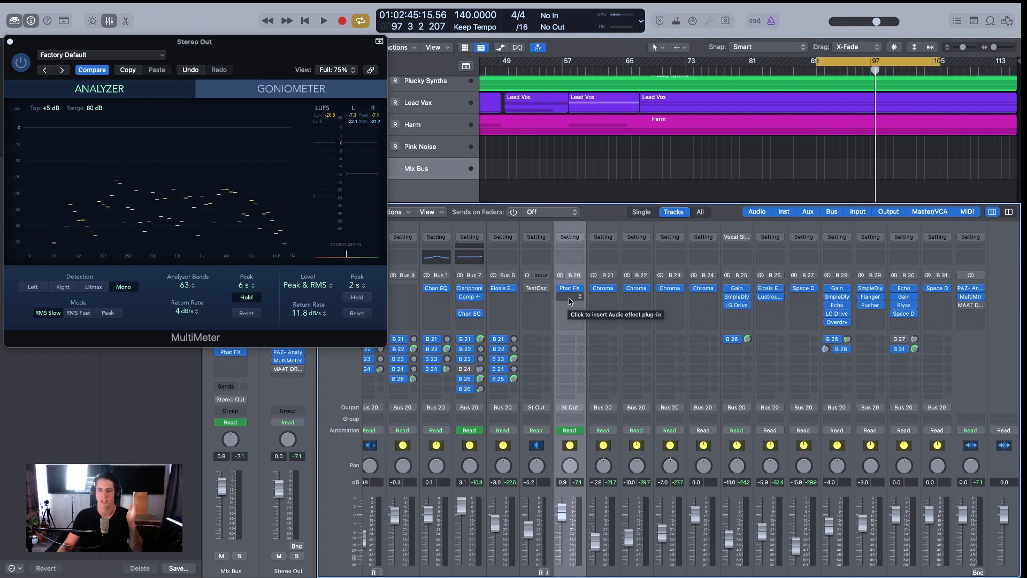
Insert a Channel EQ after Phat FX on the Mix Bus and position its window clear of the MultiMeter
click(569, 306)
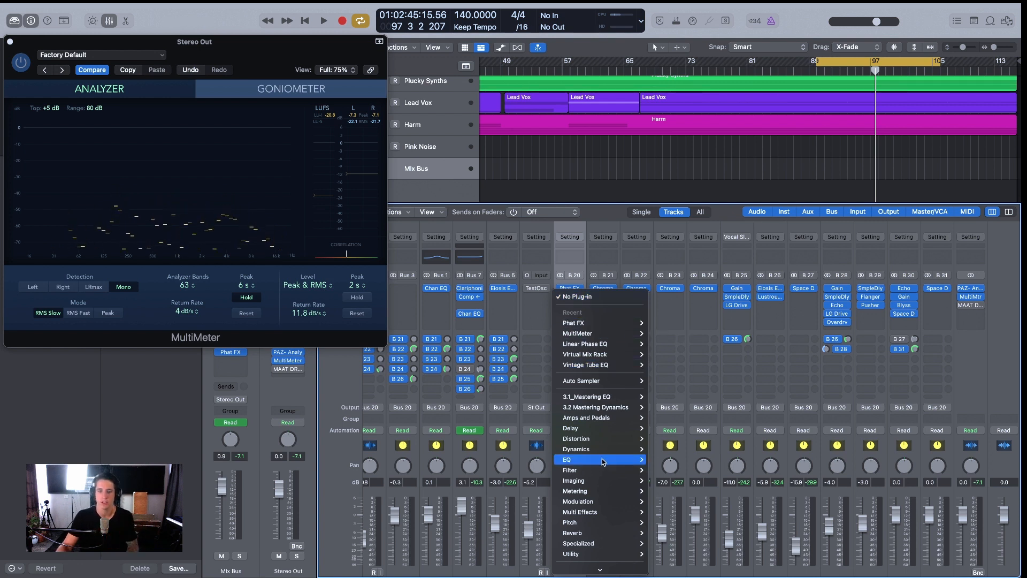
scroll(602, 461, down, 1)
mouse_move(588, 557)
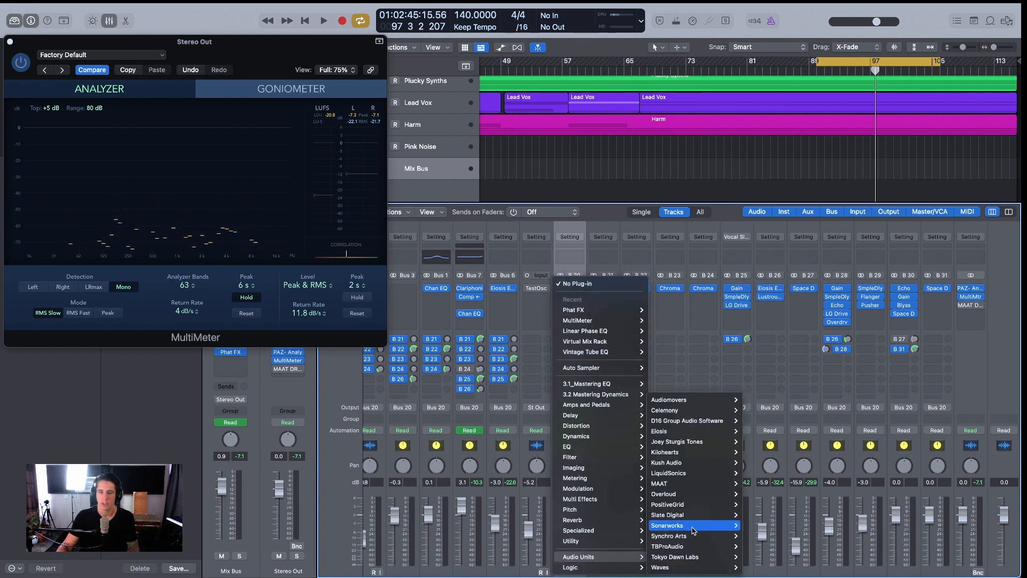
mouse_move(589, 447)
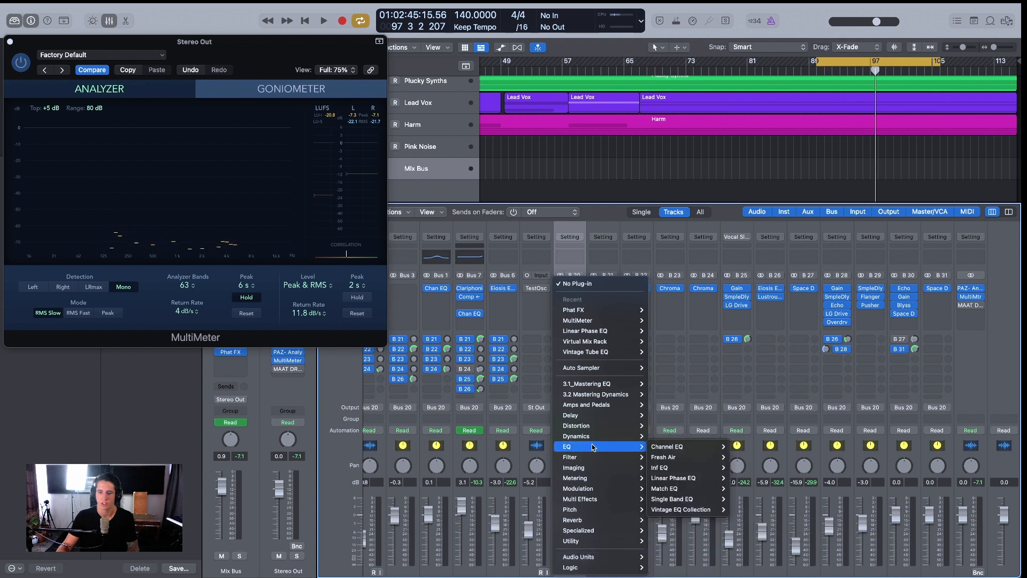
mouse_move(694, 451)
click(749, 457)
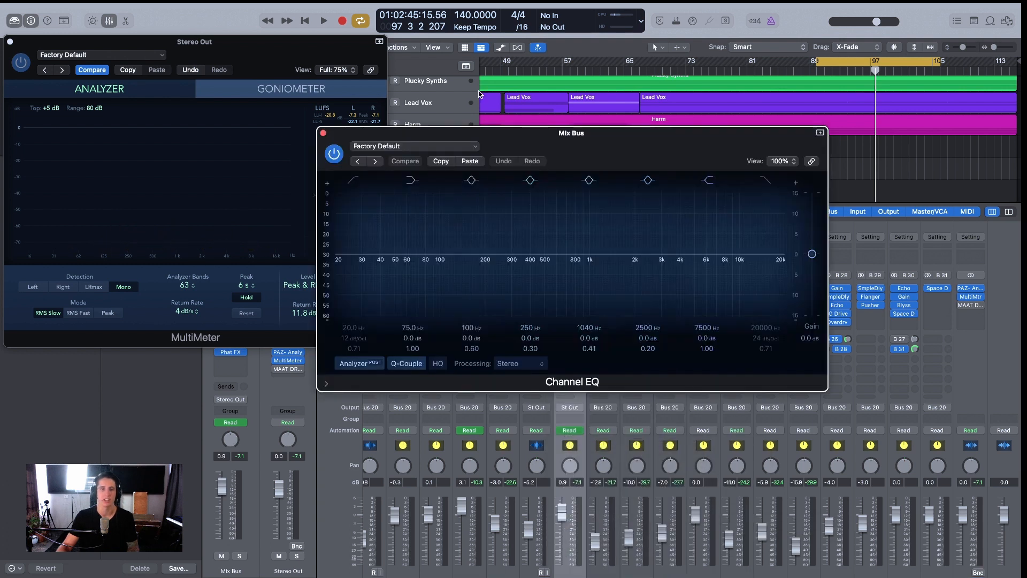
drag(592, 142, 686, 322)
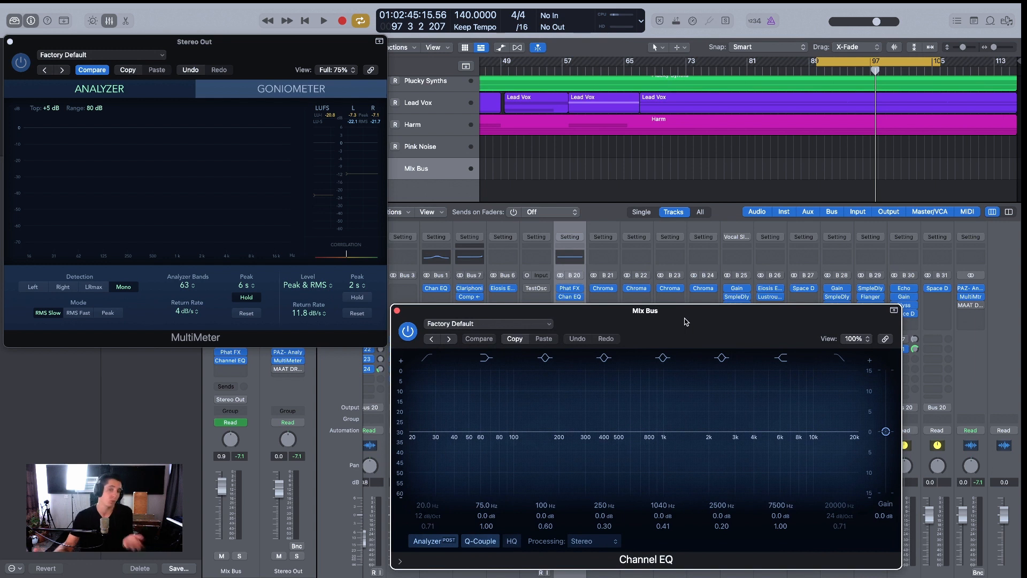
drag(686, 321, 671, 224)
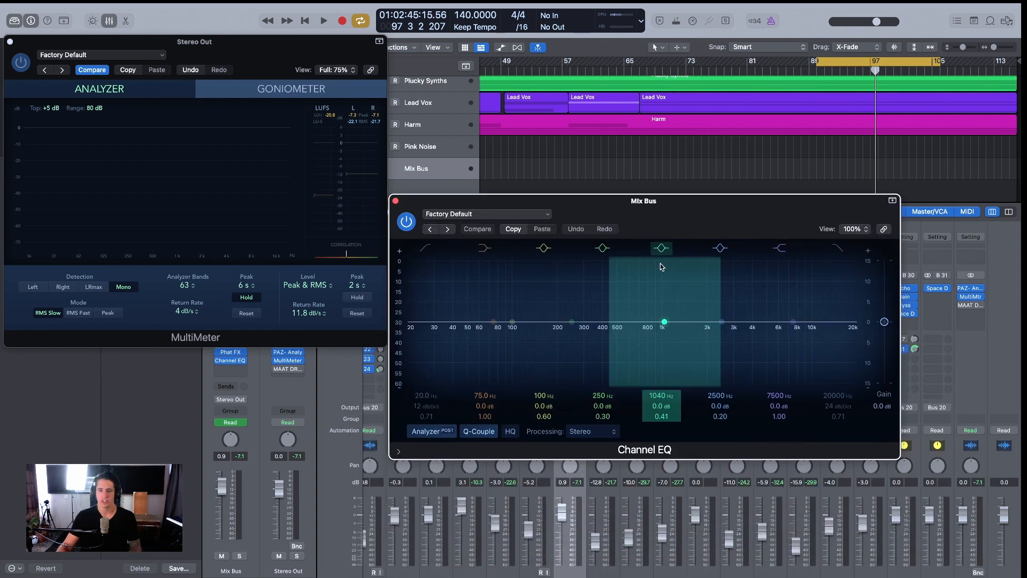
Play the song and examine the mix's frequency balance in the MultiMeter analyzer, then stop playback
click(142, 213)
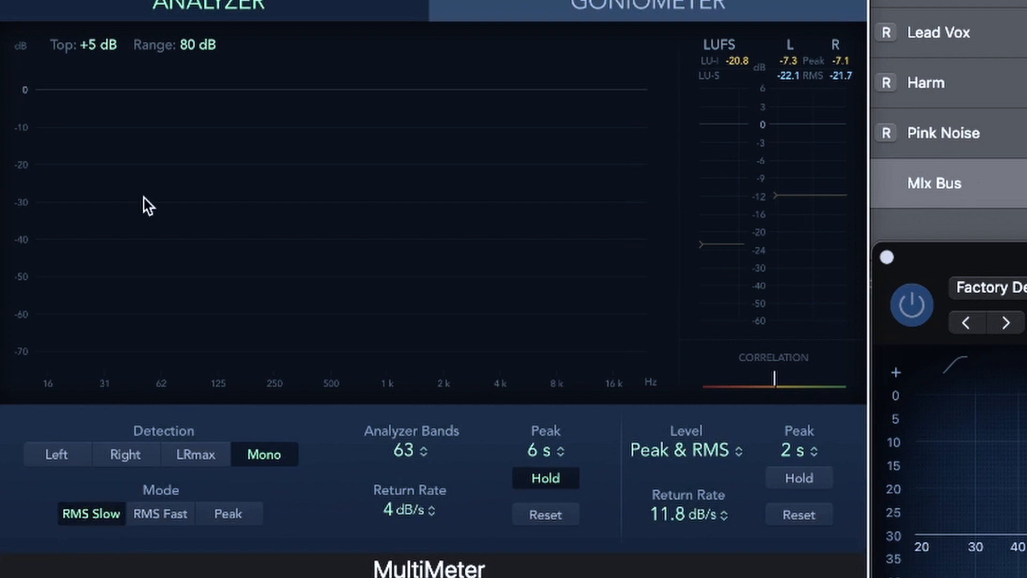
drag(143, 198, 290, 243)
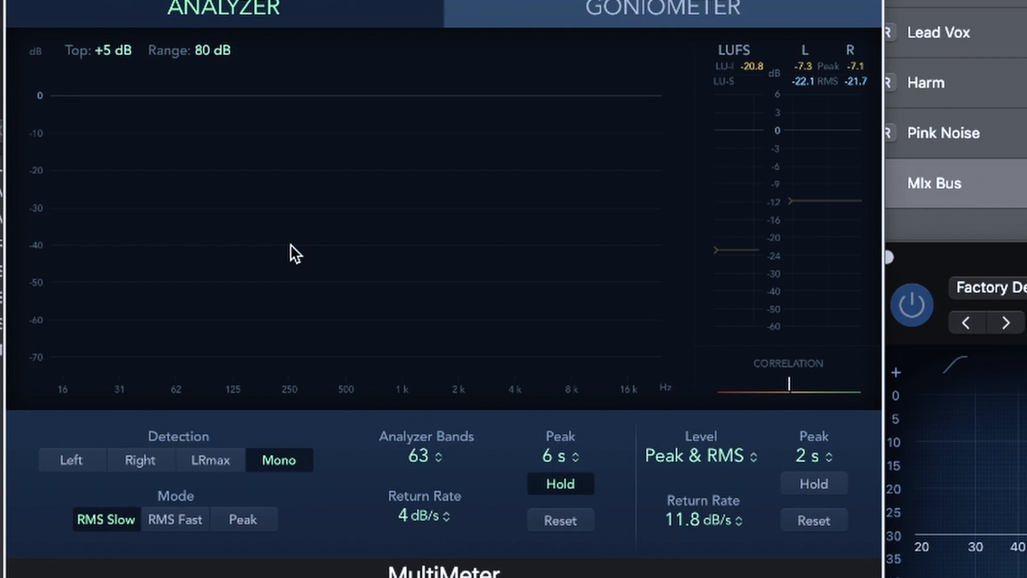
mouse_move(425, 4)
mouse_down()
mouse_move(412, 0)
mouse_move(422, 0)
mouse_up()
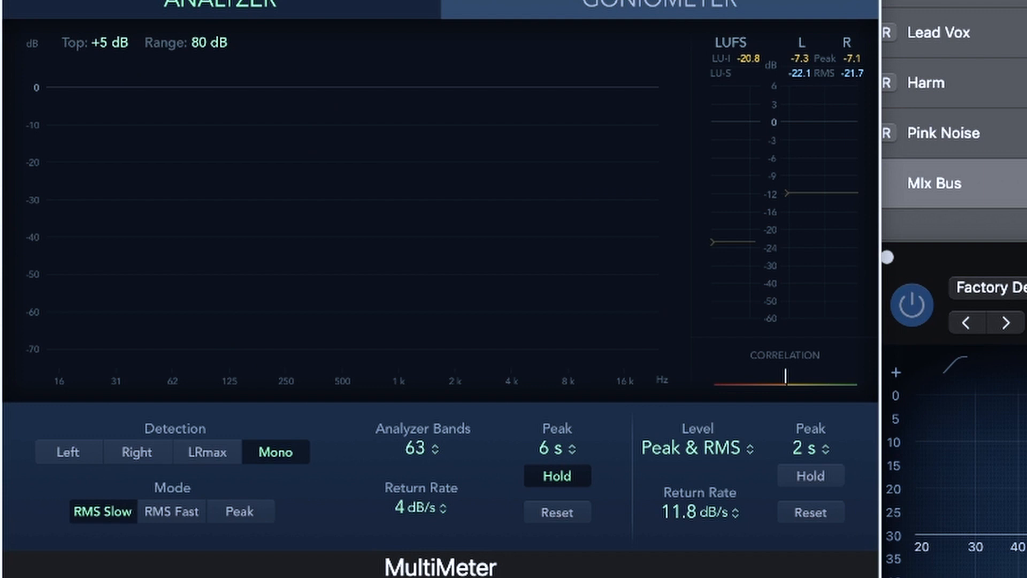
key(space)
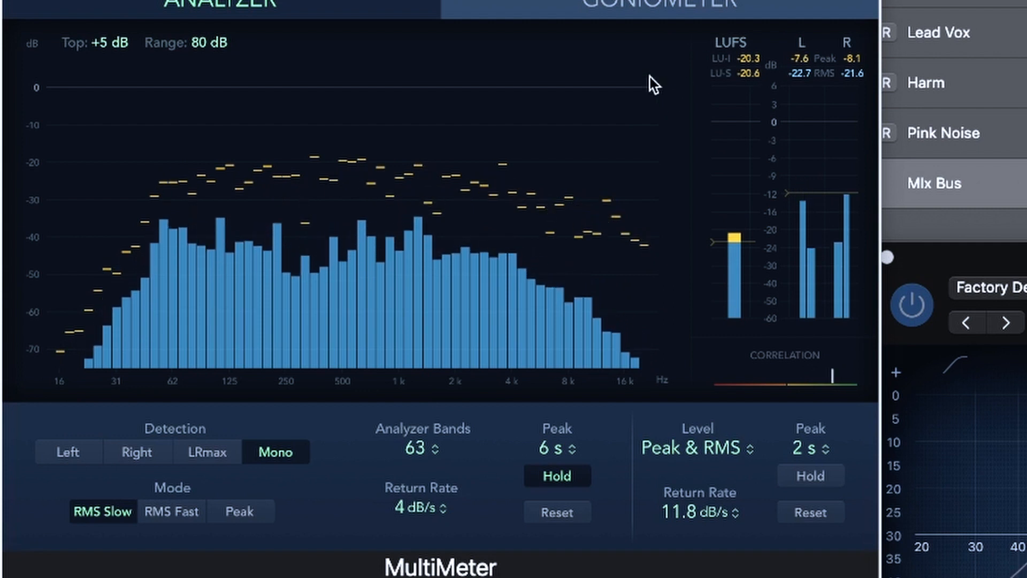
drag(627, 1, 645, 0)
key(space)
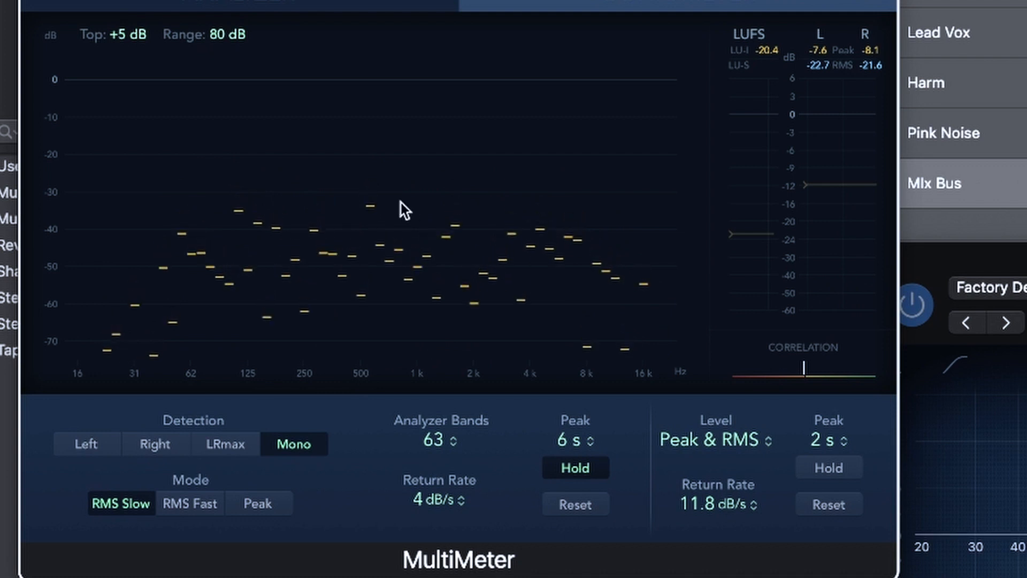
Set the Channel EQ low shelf to 360 Hz at +0.5 dB and the 100 Hz bell to 308 Hz, +2.0 dB, Q 0.64
drag(997, 258, 1025, 257)
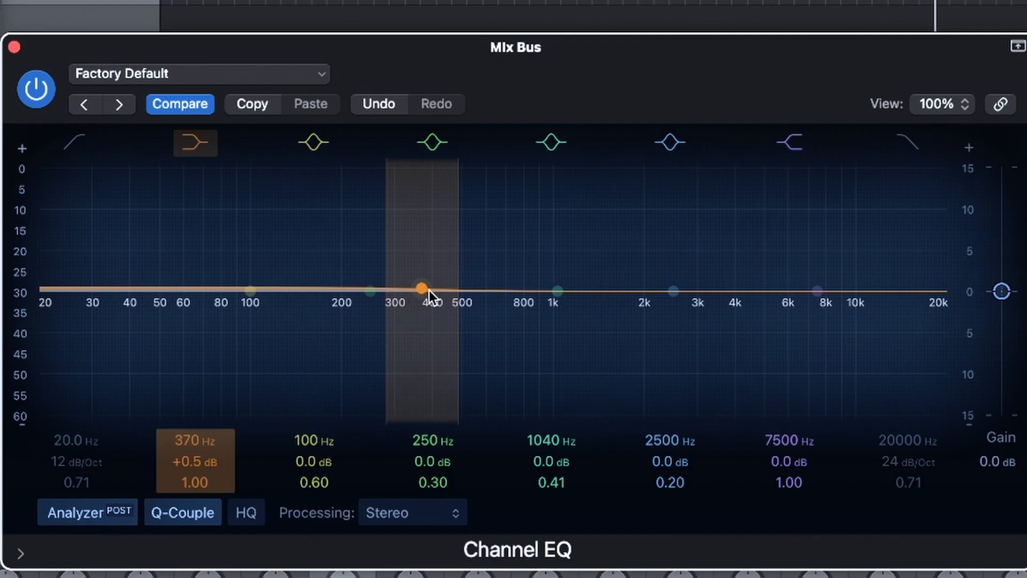
mouse_move(429, 289)
mouse_down()
mouse_move(428, 281)
mouse_move(426, 290)
mouse_up()
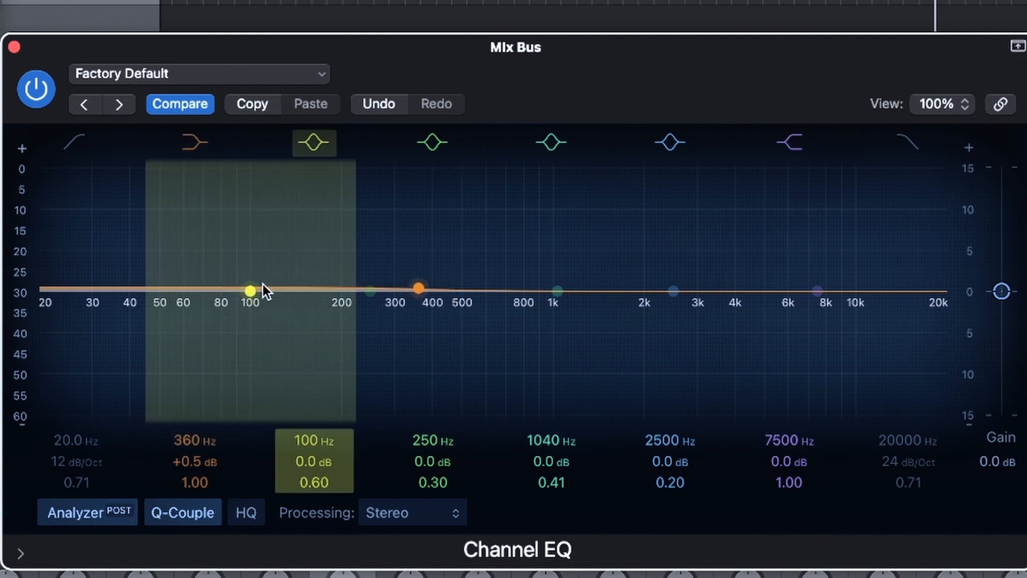
drag(252, 292, 399, 271)
scroll(400, 270, up, 1)
scroll(400, 269, down, 2)
drag(399, 271, 398, 271)
Boost the Channel EQ high shelf by +2.5 dB at 8950 Hz
drag(807, 294, 830, 282)
drag(668, 61, 655, 57)
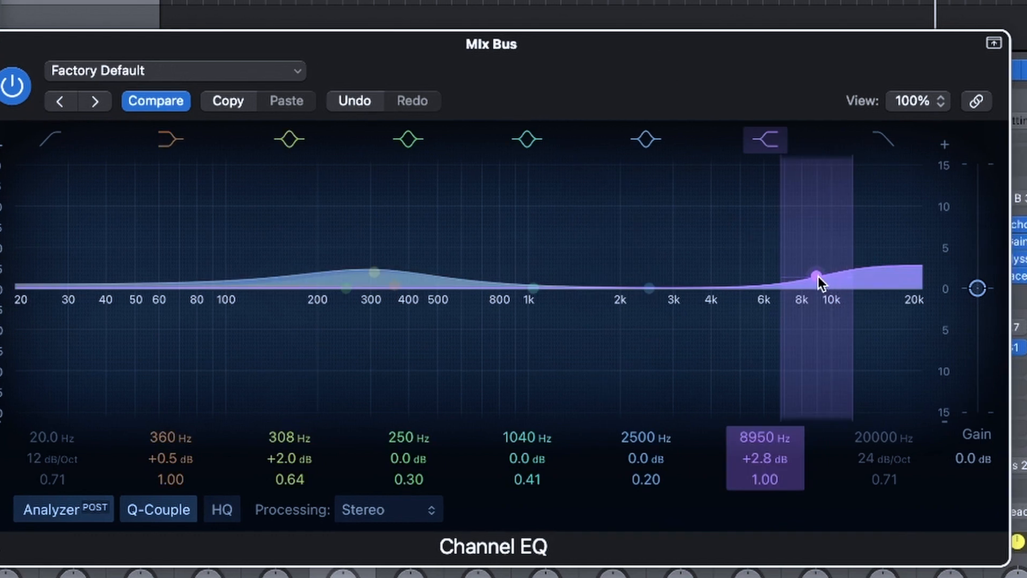
drag(823, 277, 822, 280)
Compare the mix with the Channel EQ bypassed and enabled, leave it enabled and close its window
drag(33, 99, 55, 23)
click(44, 2)
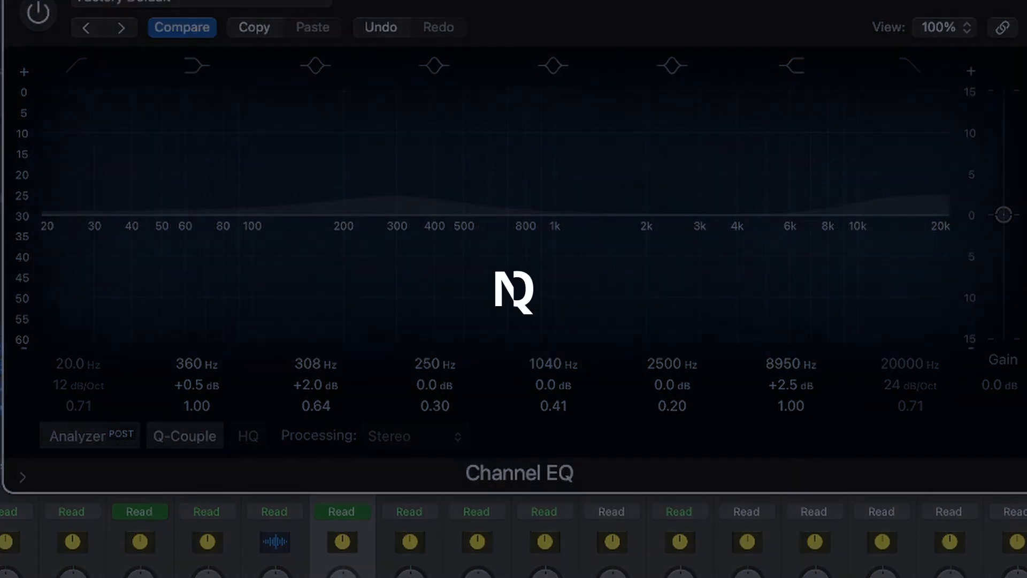
click(39, 14)
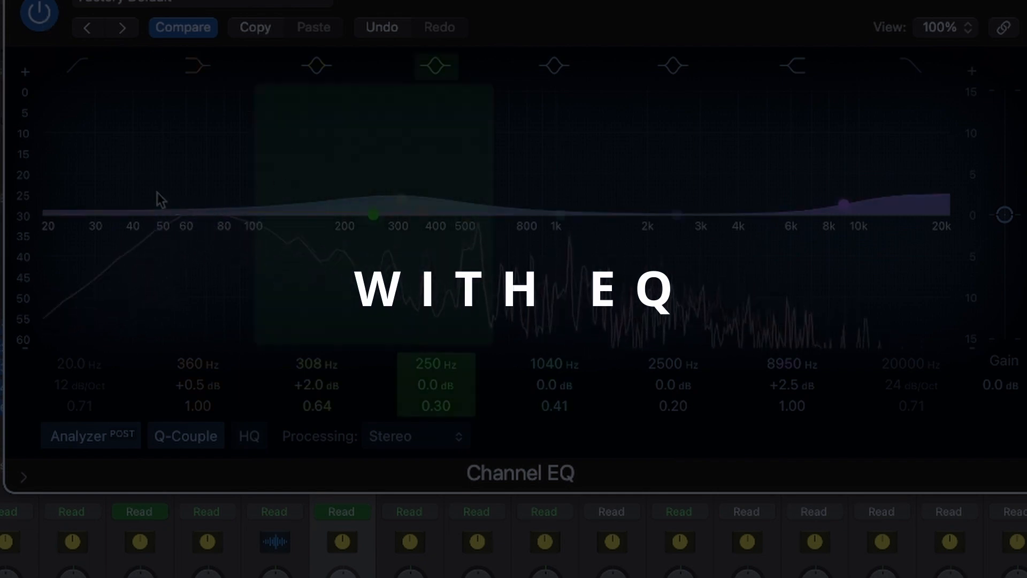
click(40, 17)
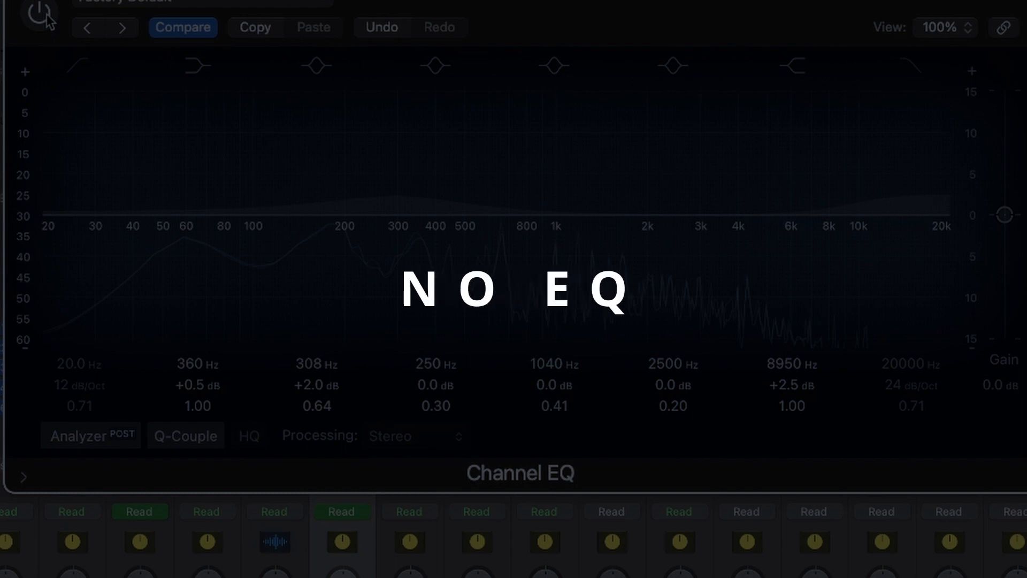
click(48, 19)
drag(537, 6, 547, 4)
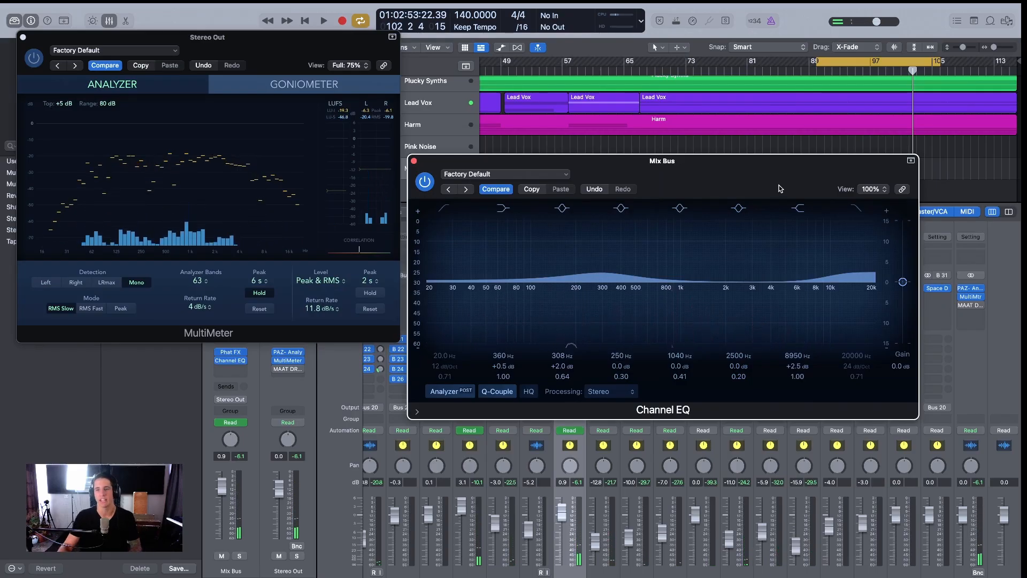
drag(778, 190, 787, 185)
drag(435, 159, 427, 161)
click(414, 158)
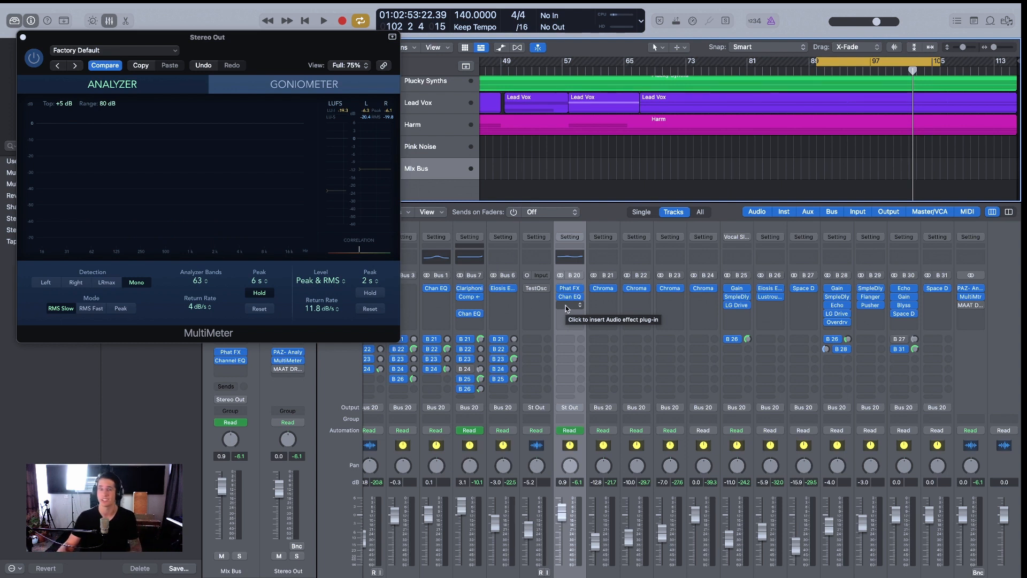
Insert a Compressor after the Channel EQ on the Mix Bus
click(568, 306)
mouse_move(590, 330)
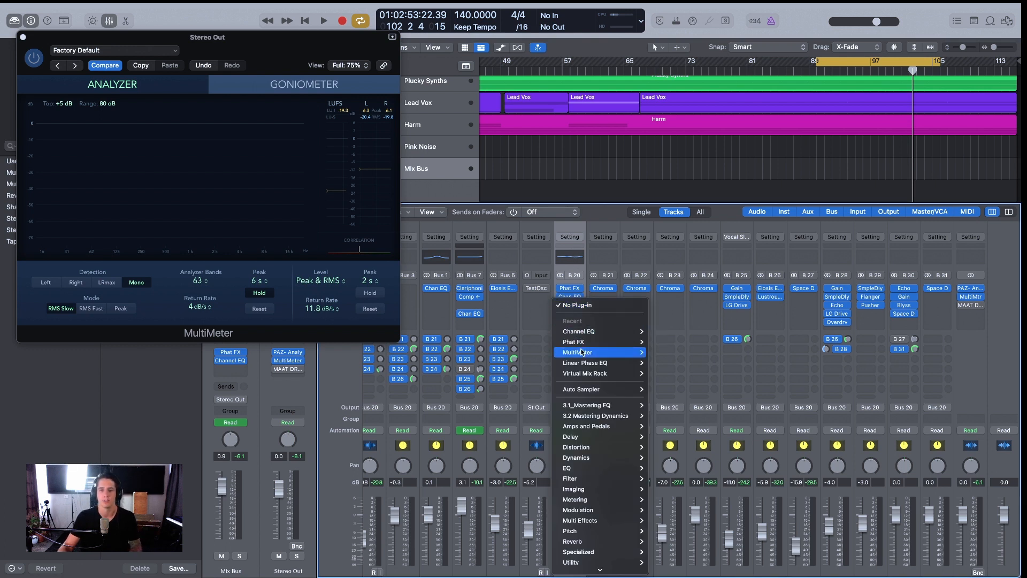
scroll(599, 430, down, 2)
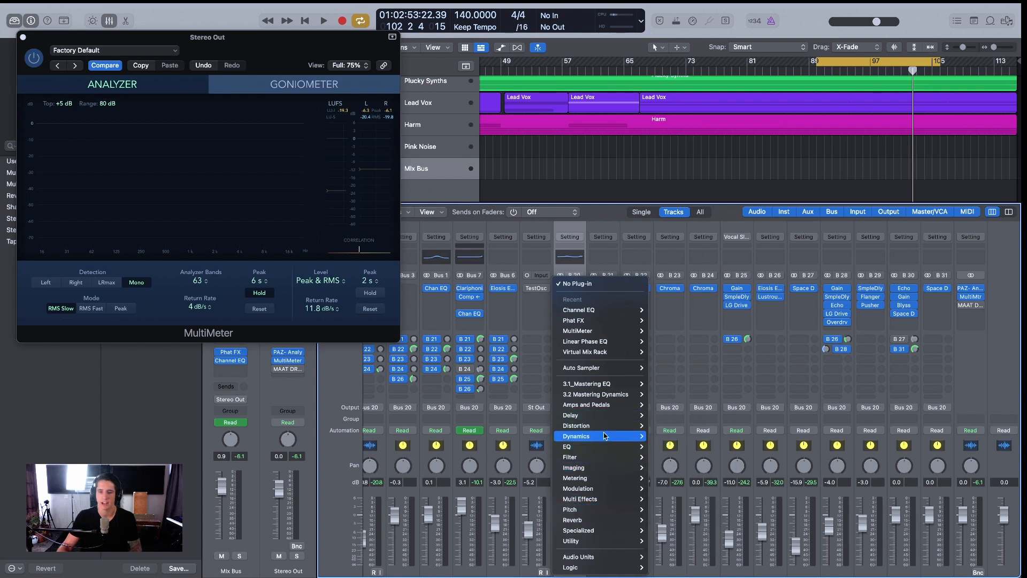
mouse_move(619, 436)
mouse_move(685, 447)
click(730, 447)
drag(586, 138, 579, 149)
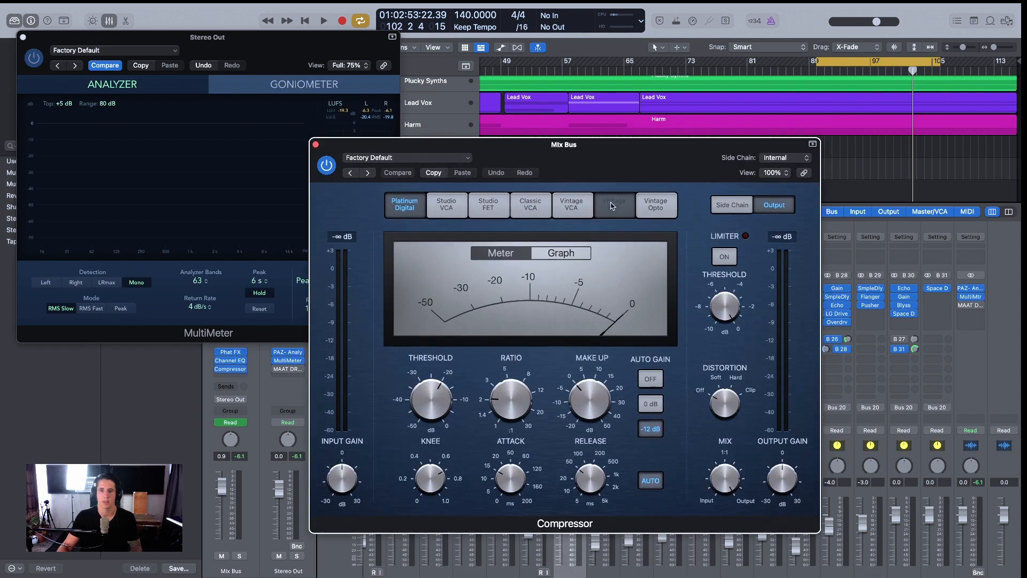
Switch the Compressor to the Vintage VCA model, reposition its window and adjust the ratio
click(614, 206)
click(587, 211)
drag(609, 163, 695, 189)
mouse_move(603, 433)
drag(604, 432, 598, 424)
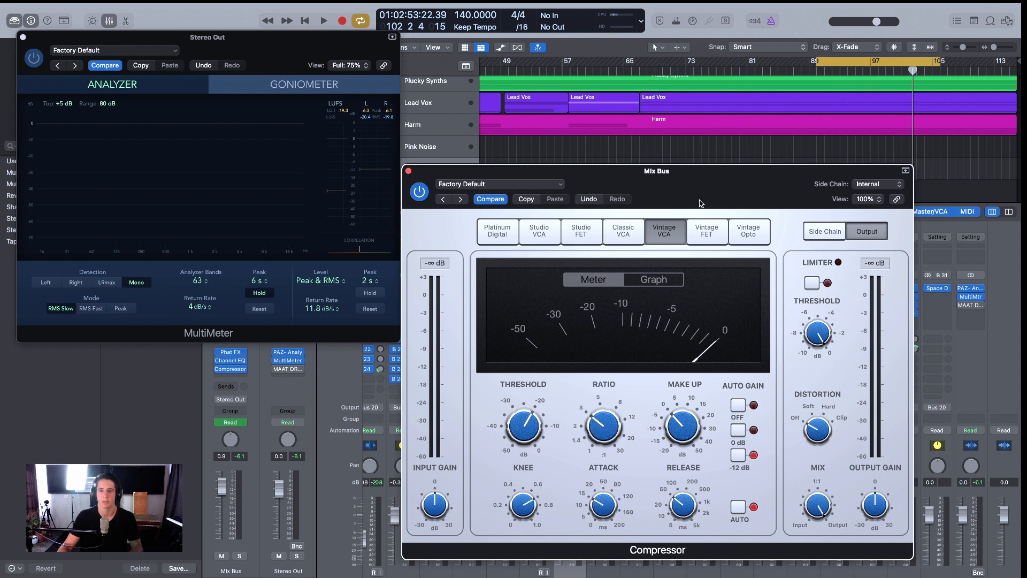
Set the Compressor's knee to its middle position and its attack to about 50 ms
drag(701, 193, 697, 211)
scroll(752, 145, down, 2)
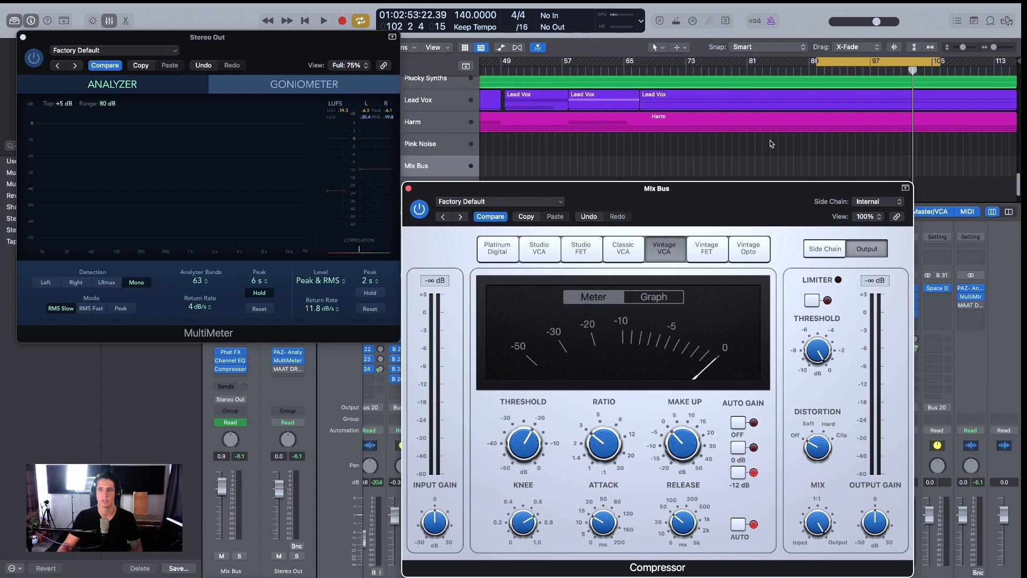
drag(766, 194, 764, 179)
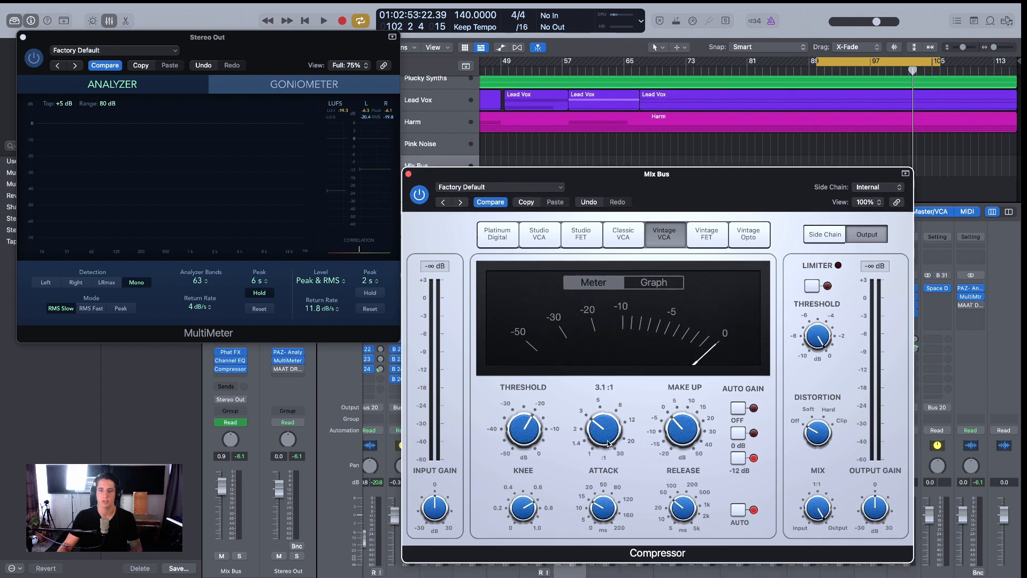
drag(538, 523, 524, 528)
click(611, 515)
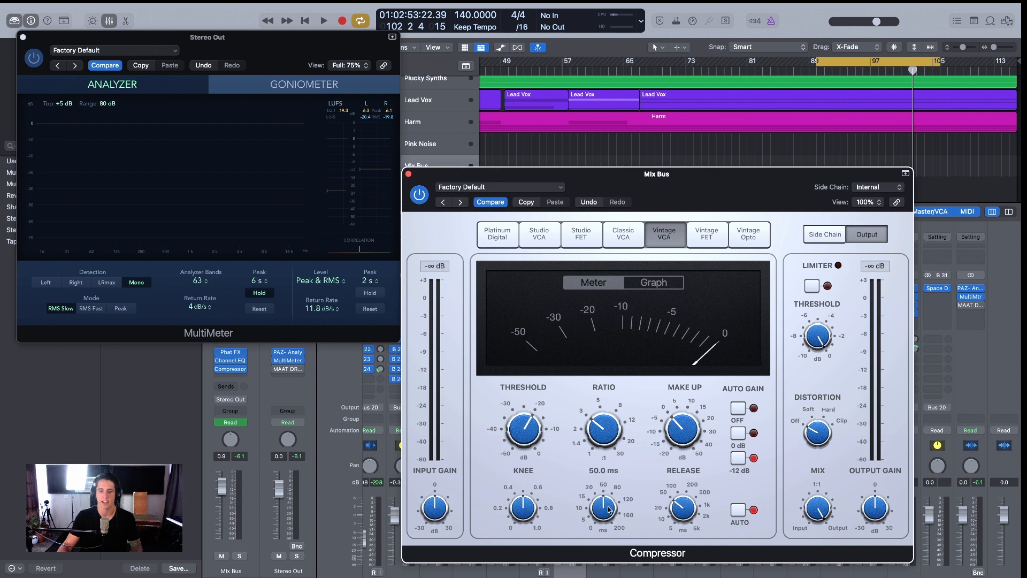
drag(608, 505, 605, 519)
Raise the Compressor threshold to 0 dB with Auto Gain off, play the mix and bring the threshold down to -22 dB
drag(528, 421, 512, 339)
drag(713, 188, 711, 175)
key(space)
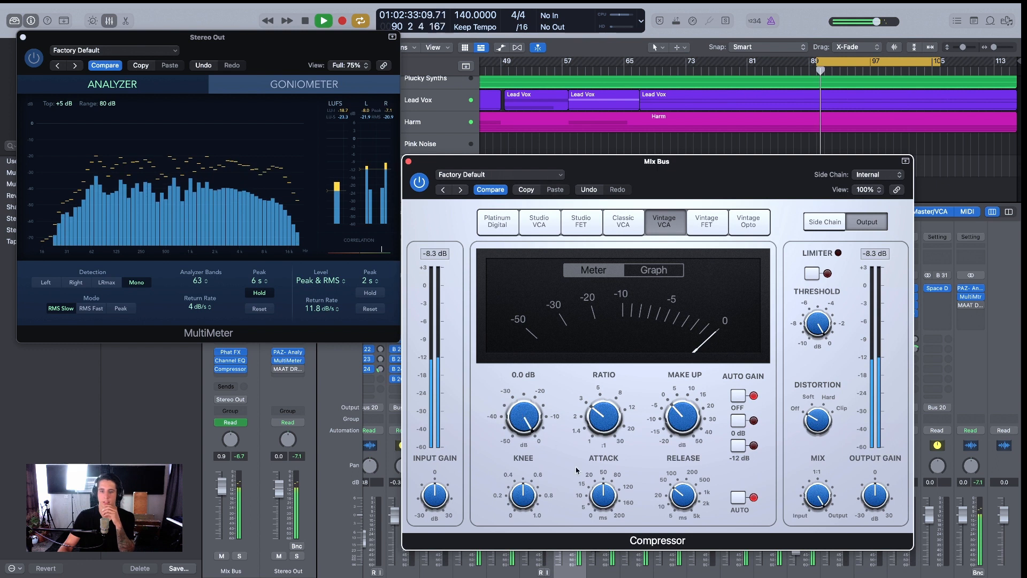
drag(524, 410, 532, 448)
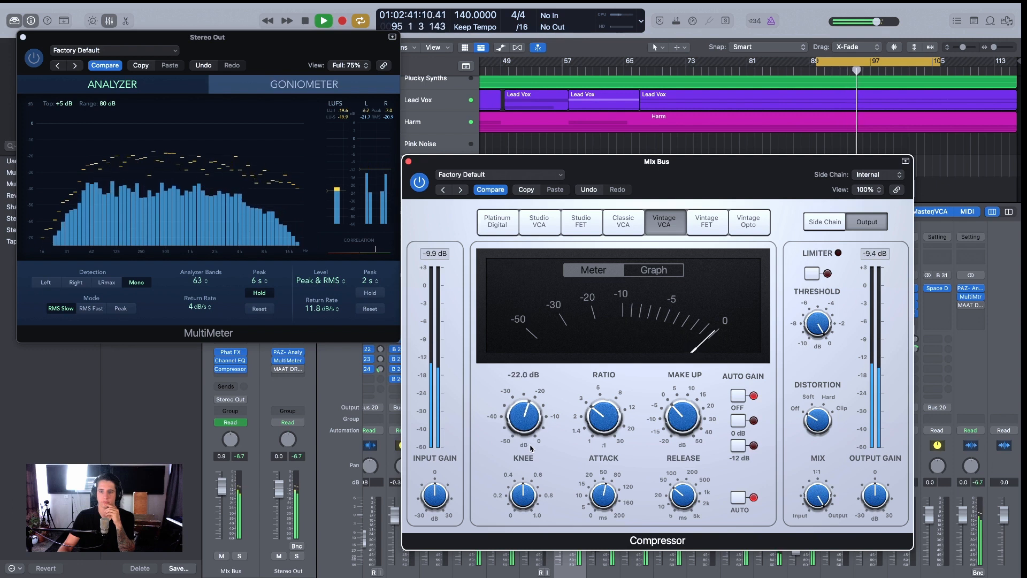
Compare the mix with the Compressor bypassed and enabled, leave it enabled and close its window
click(419, 182)
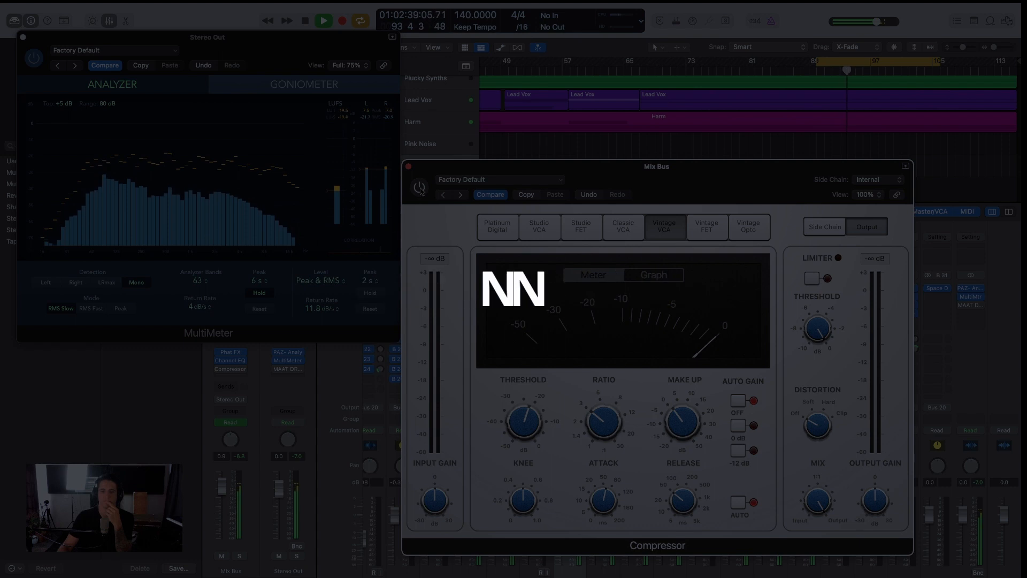
click(420, 188)
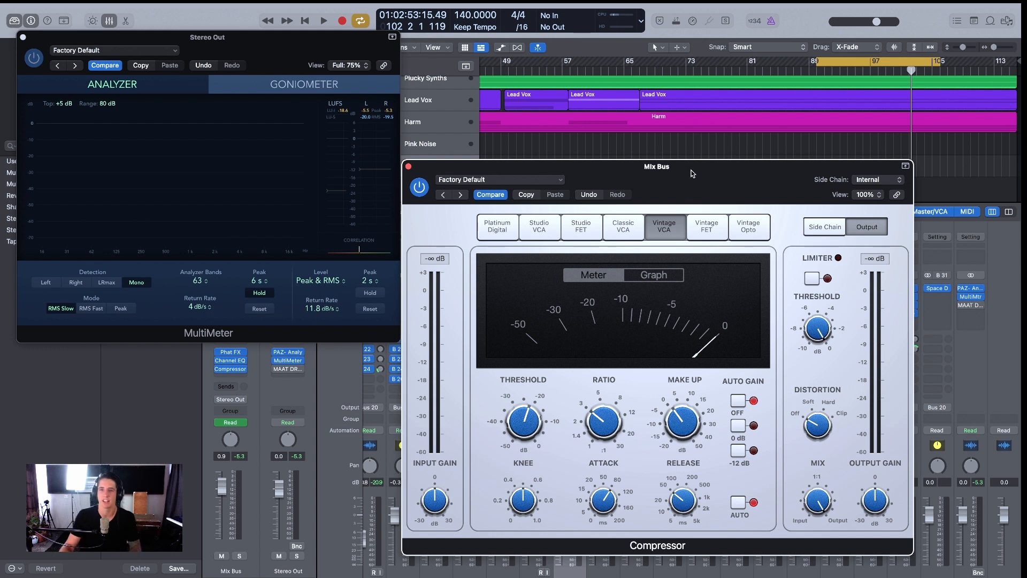
drag(692, 173, 695, 181)
click(412, 174)
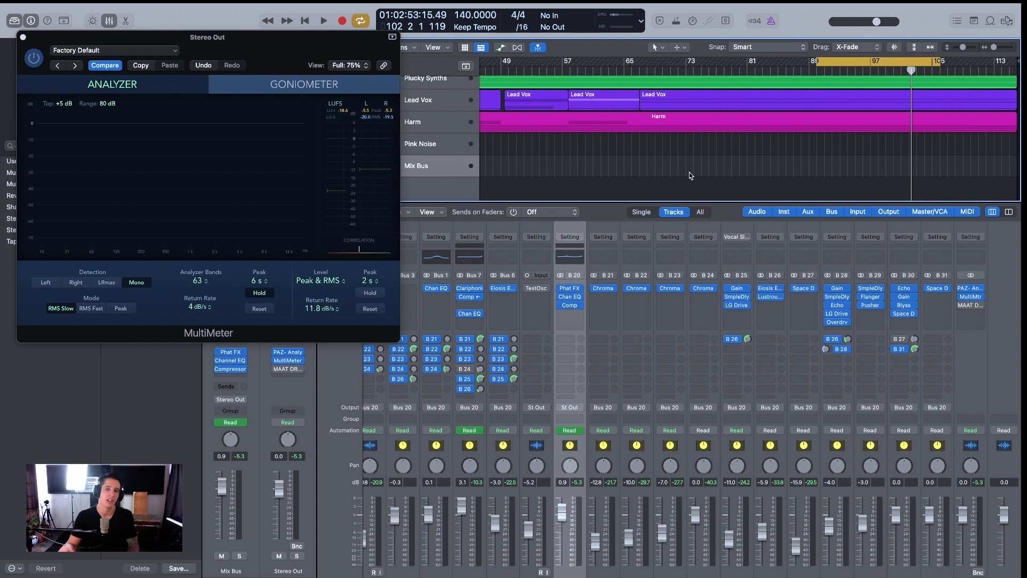
click(570, 224)
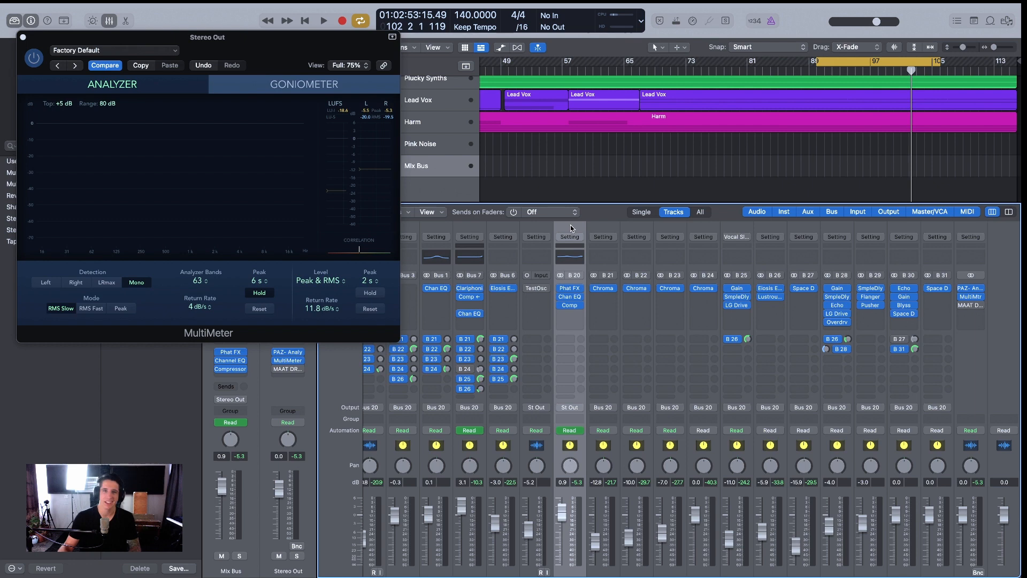